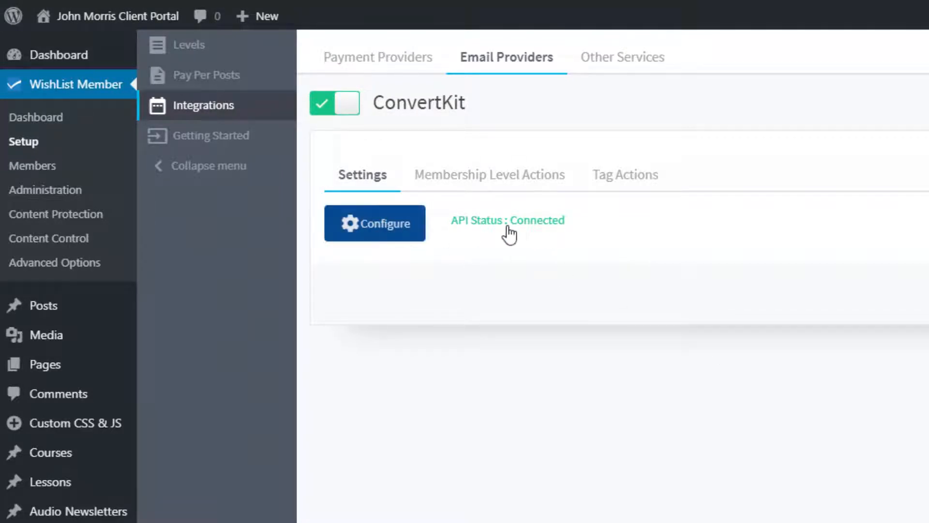
- Review the API connection settings of the ConvertKit integration and close them without changes
click(382, 231)
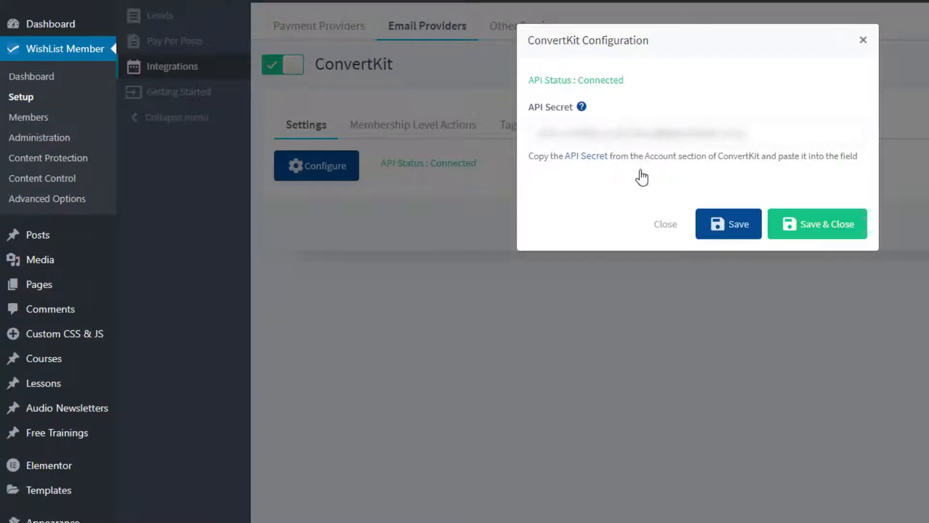
click(667, 232)
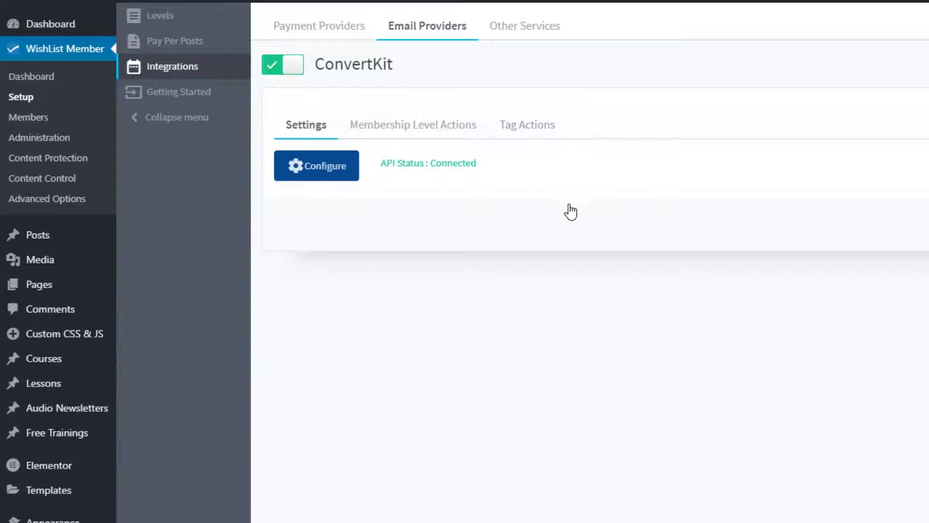
- In the ConvertKit membership level actions, set the Students level to add Tag #1 when a member is added, and save
click(398, 132)
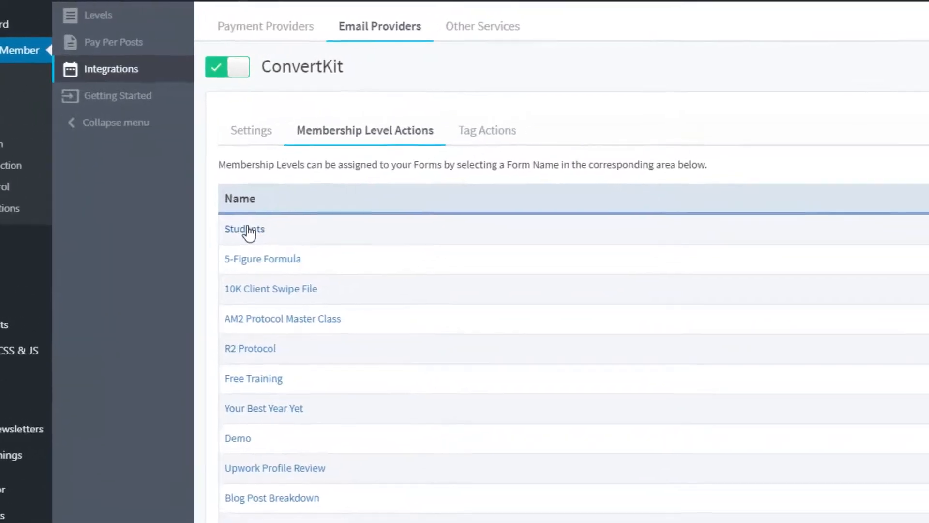
click(249, 232)
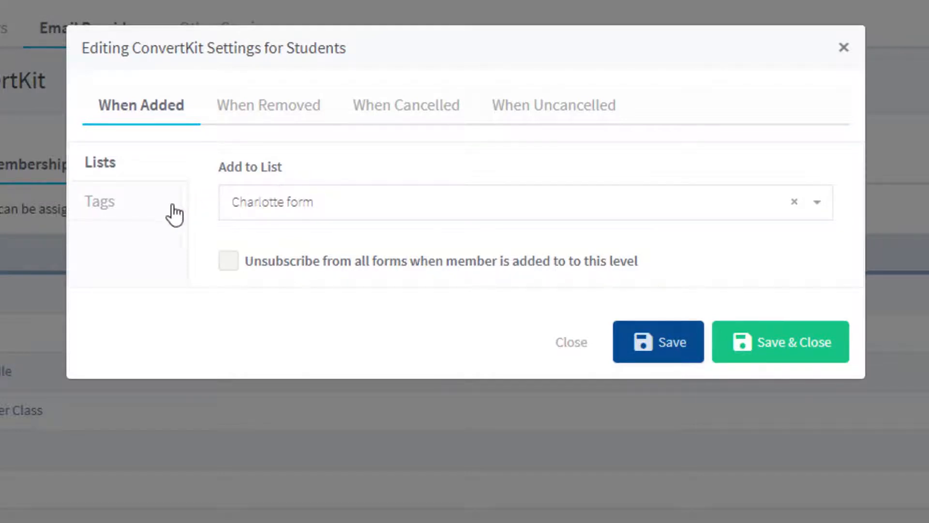
click(99, 211)
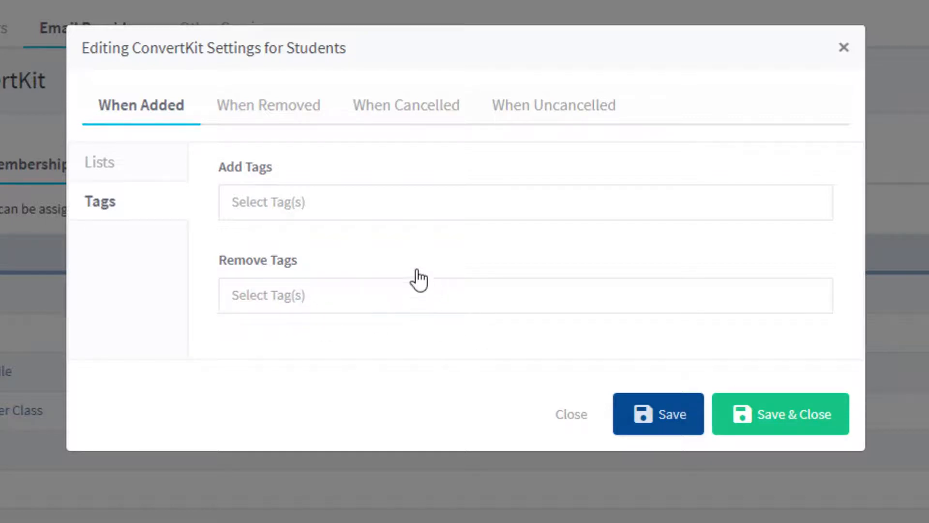
click(325, 207)
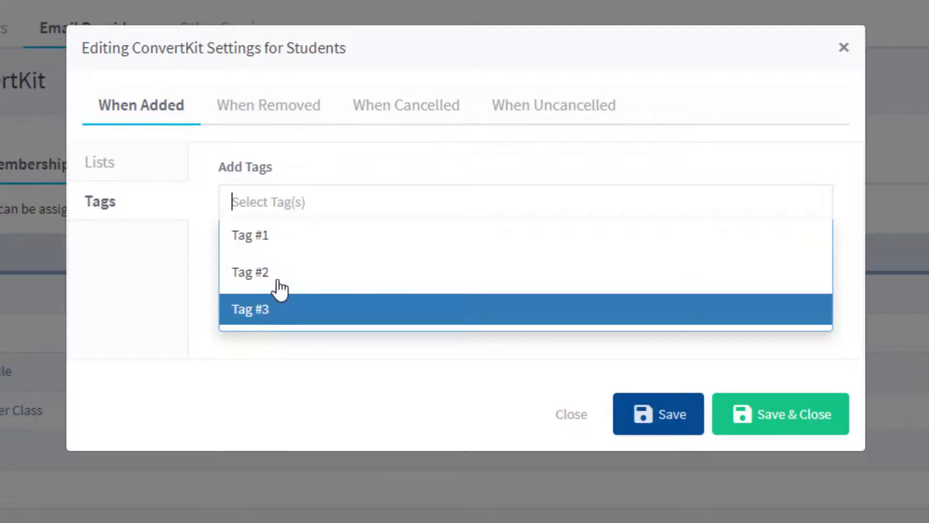
click(255, 246)
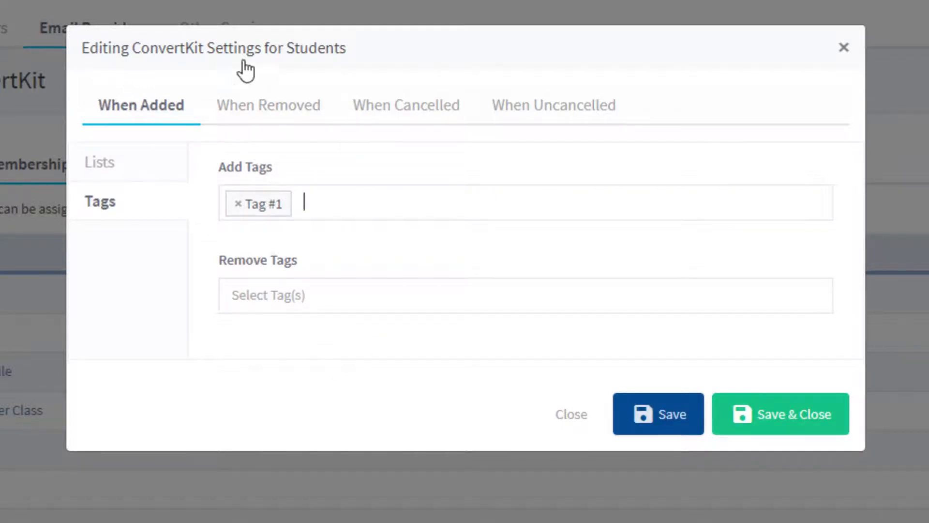
click(813, 425)
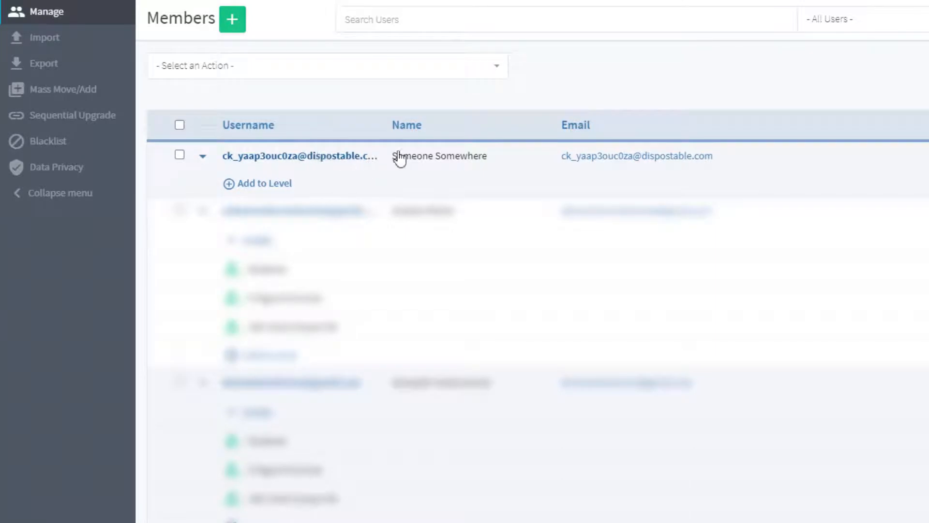
- Add the first listed member to the Students membership level
click(244, 184)
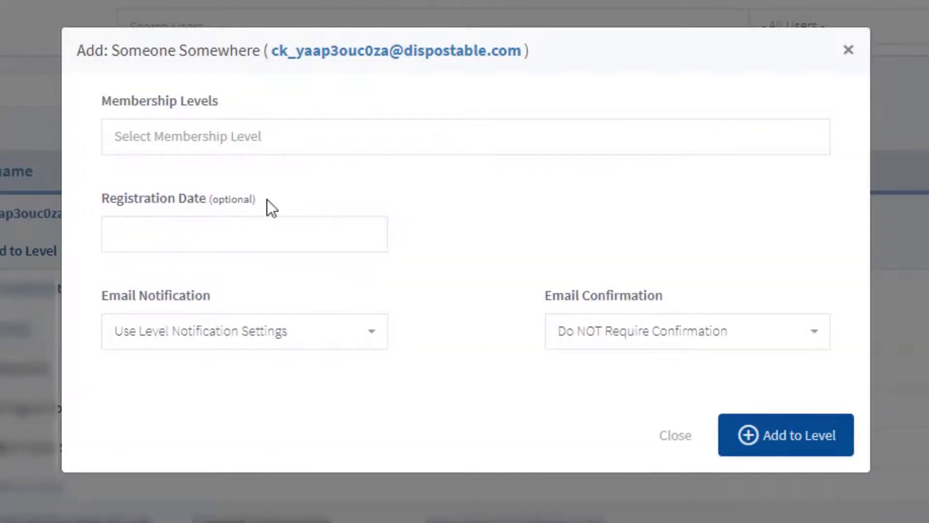
click(245, 138)
click(160, 180)
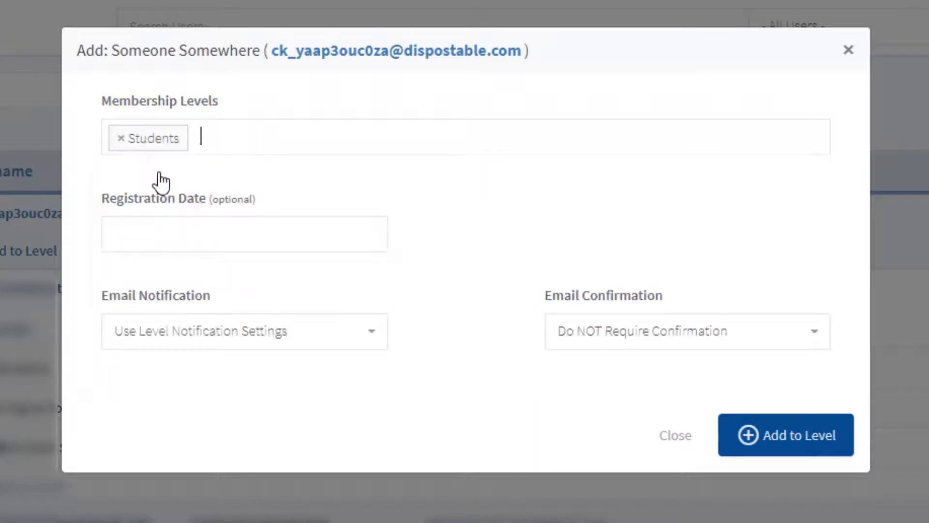
click(768, 449)
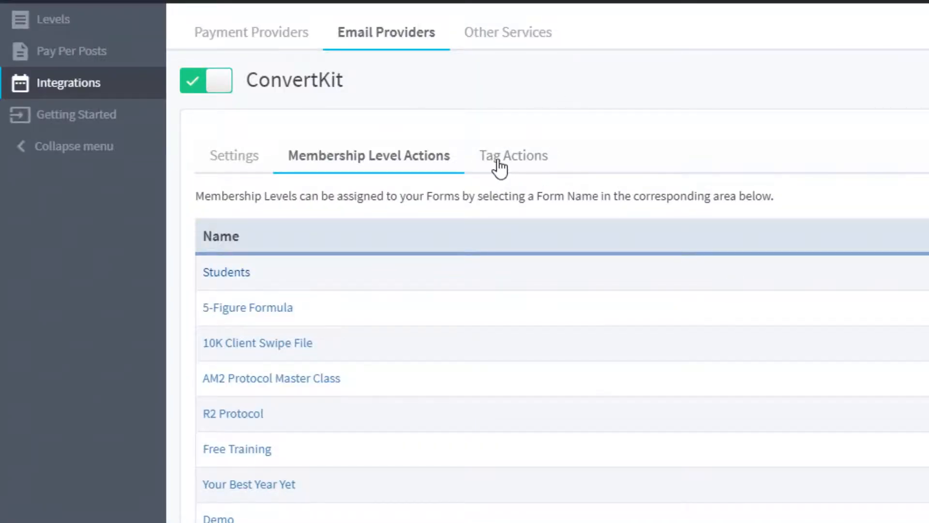
- Start a new ConvertKit tag action for Tag #2
click(357, 157)
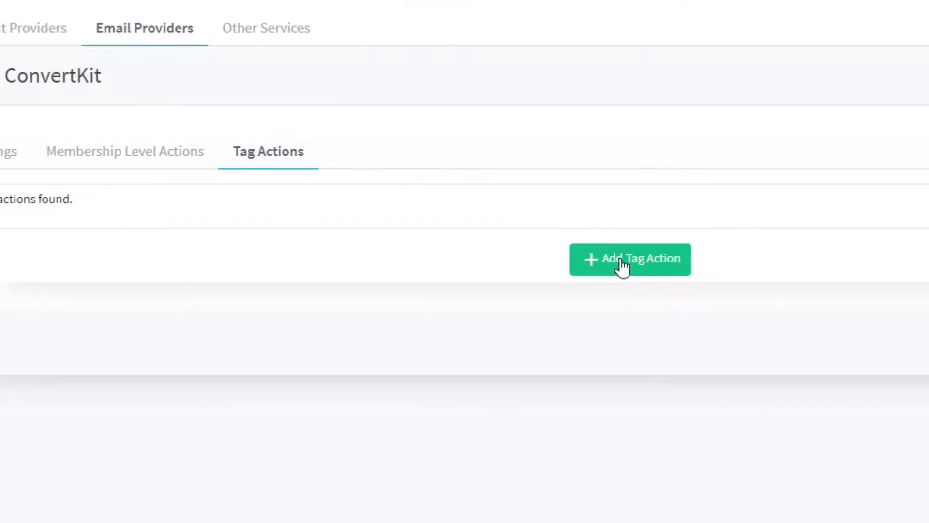
click(622, 266)
click(335, 101)
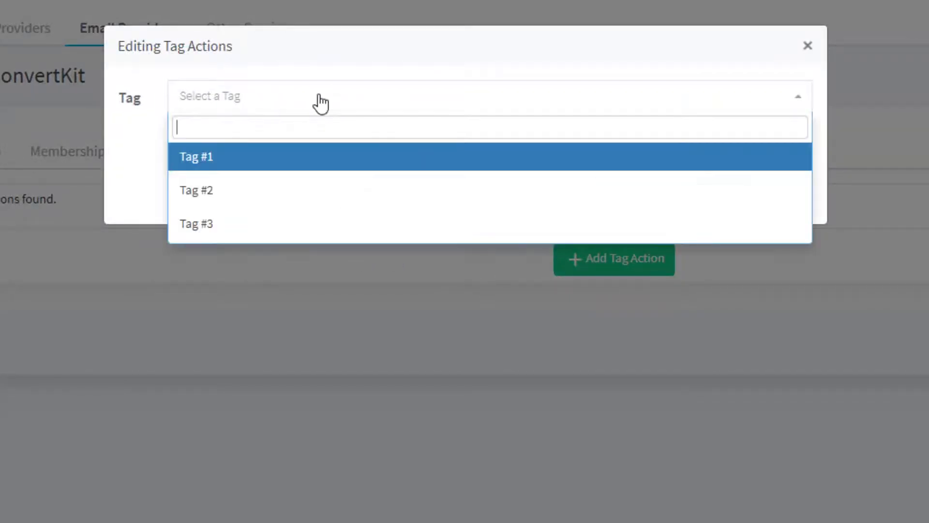
click(208, 198)
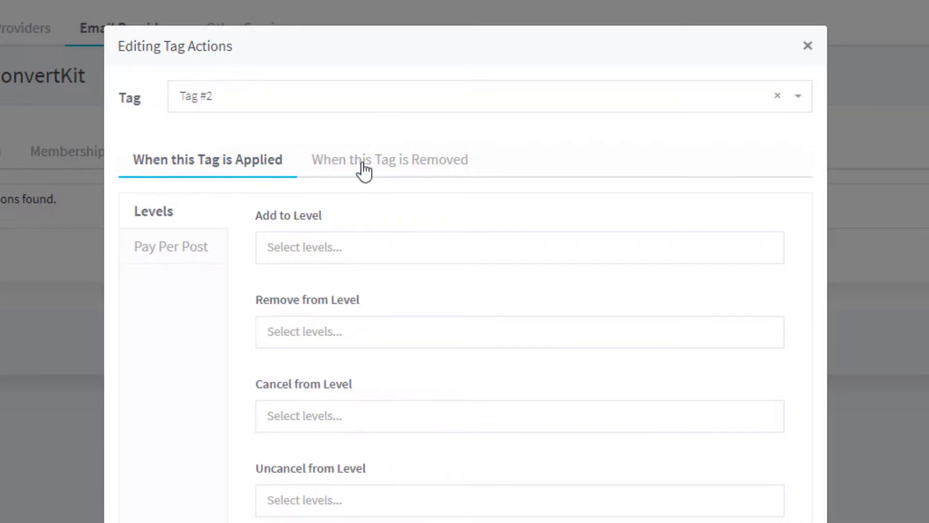
- Examine the Levels and Pay Per Post options for when Tag #2 is applied and when it is removed
click(404, 164)
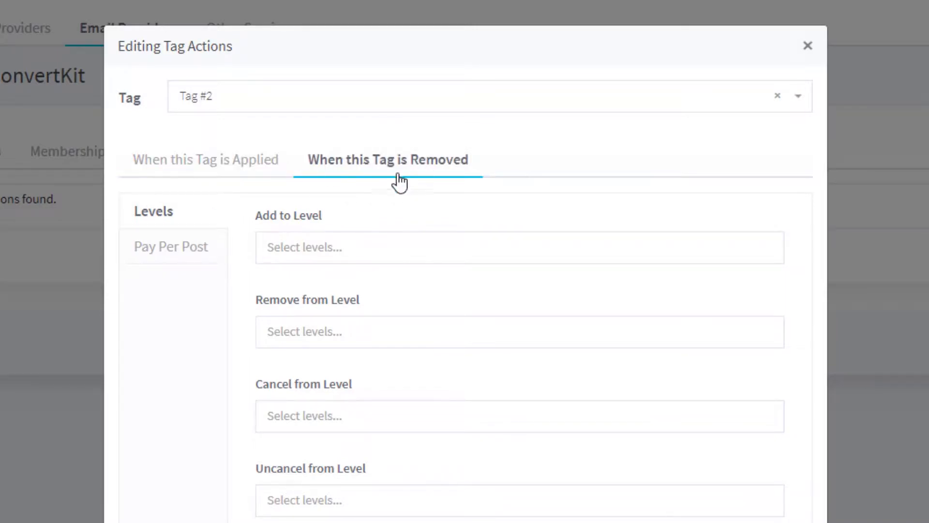
click(215, 168)
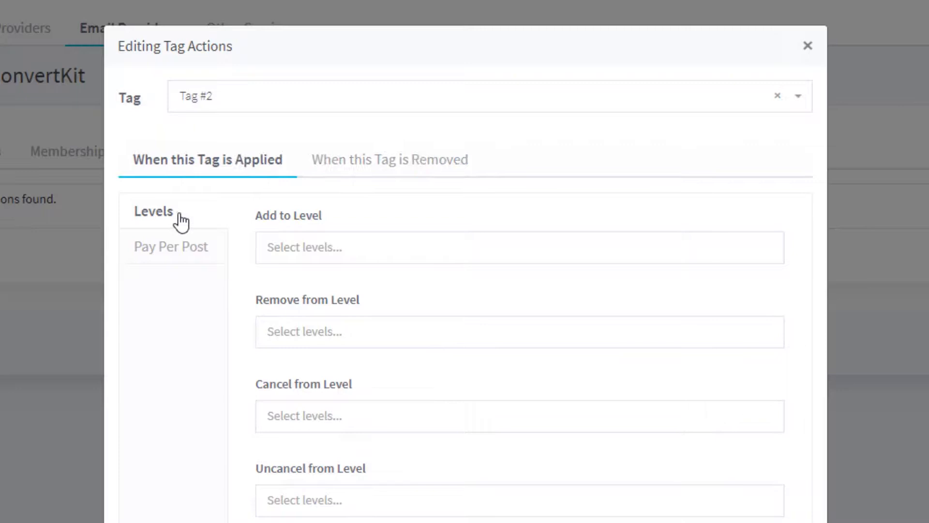
click(172, 252)
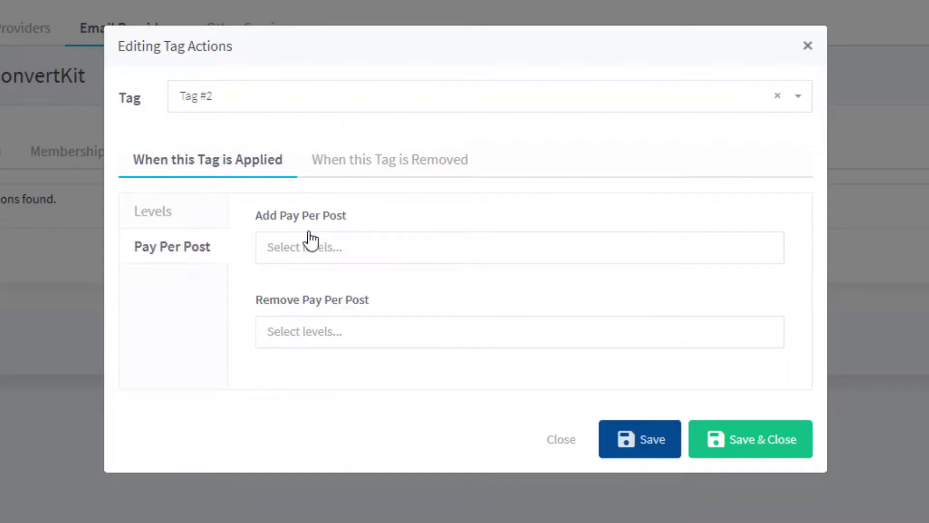
click(405, 164)
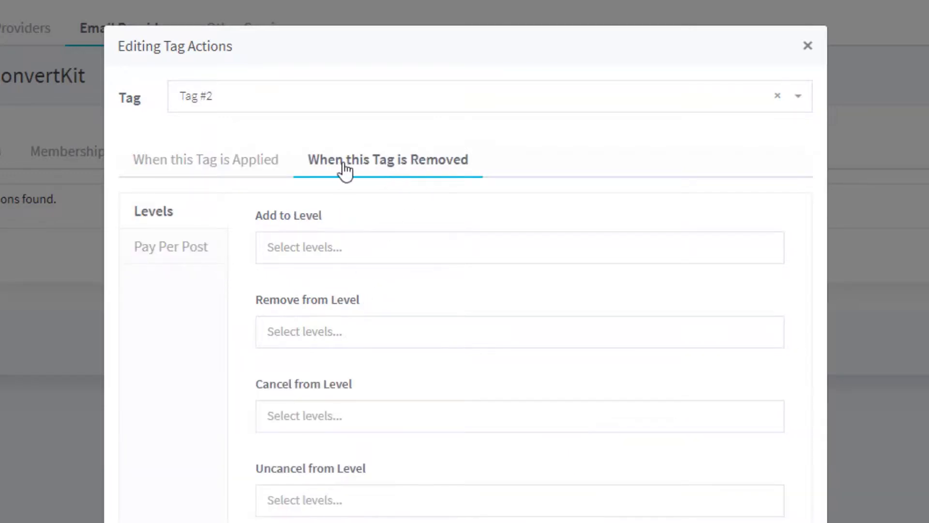
click(177, 254)
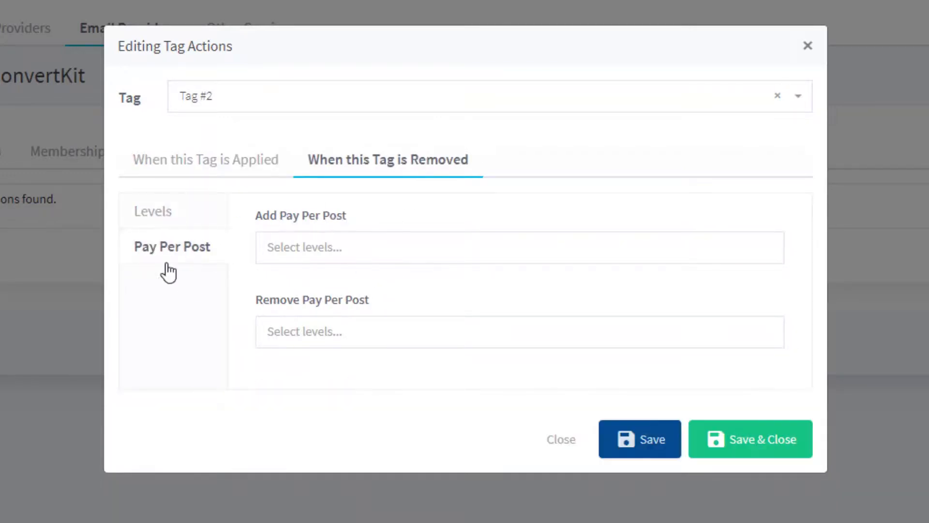
click(163, 220)
click(190, 164)
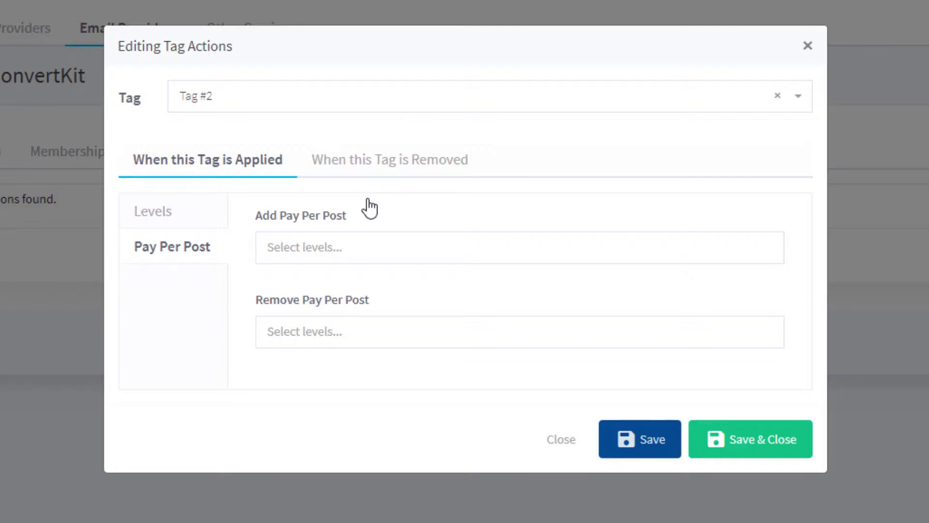
click(144, 215)
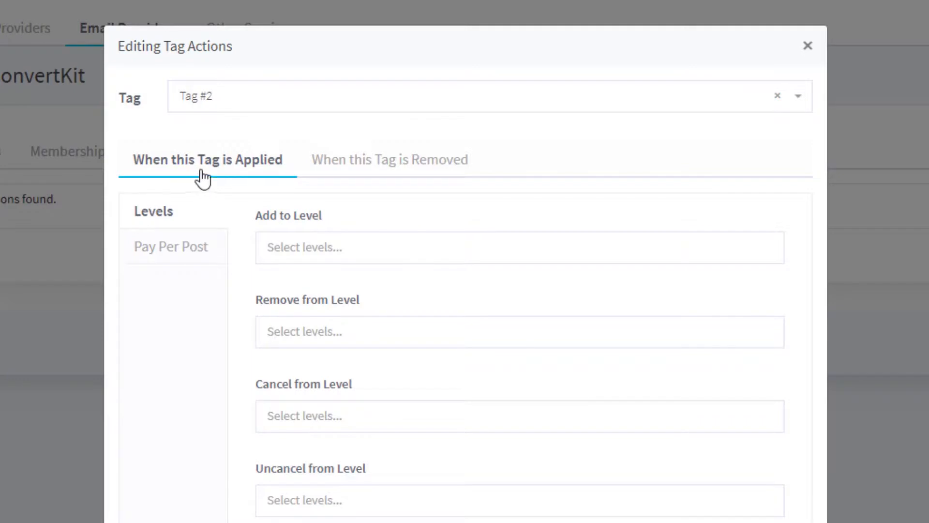
- Set the tag action to add members to the 5-Figure Formula level when Tag #2 is applied, and save it
click(366, 258)
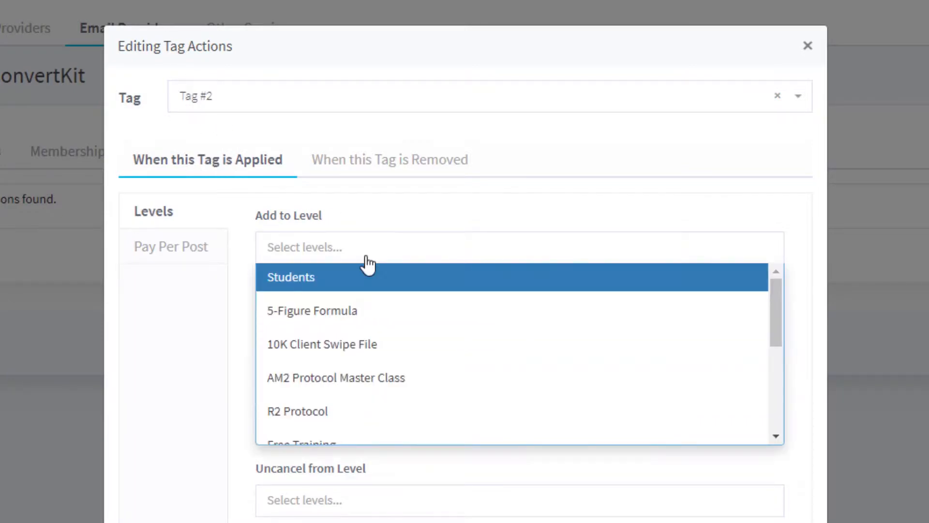
click(366, 312)
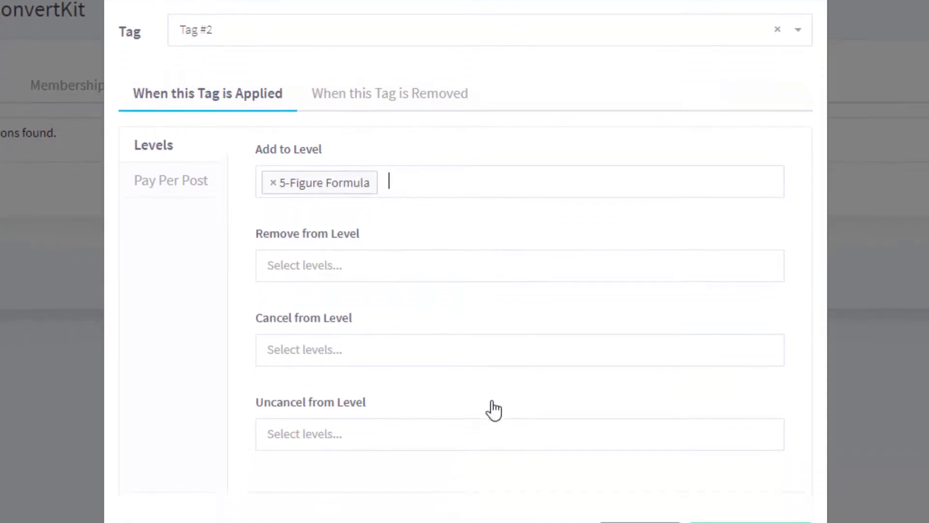
click(727, 496)
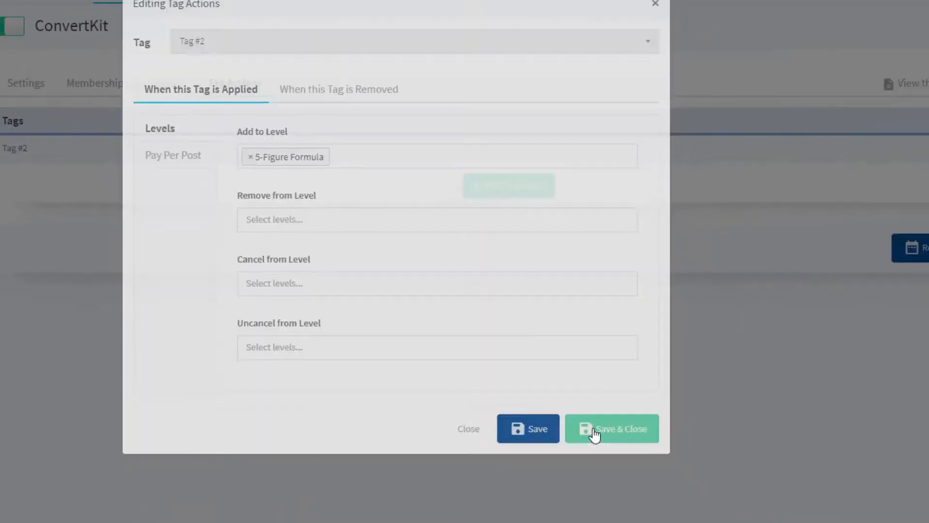
click(591, 431)
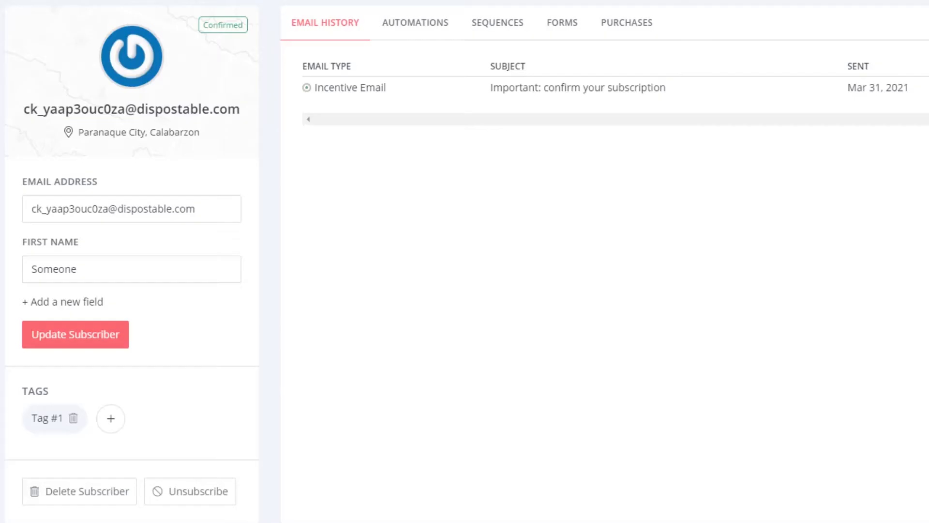
- Add a second tag to the test subscriber's profile in ConvertKit
click(112, 419)
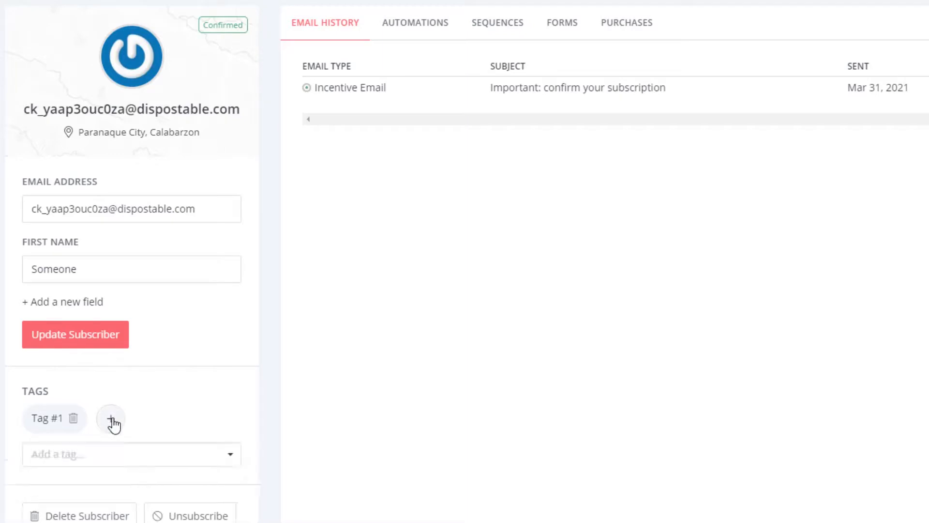
click(116, 455)
click(74, 499)
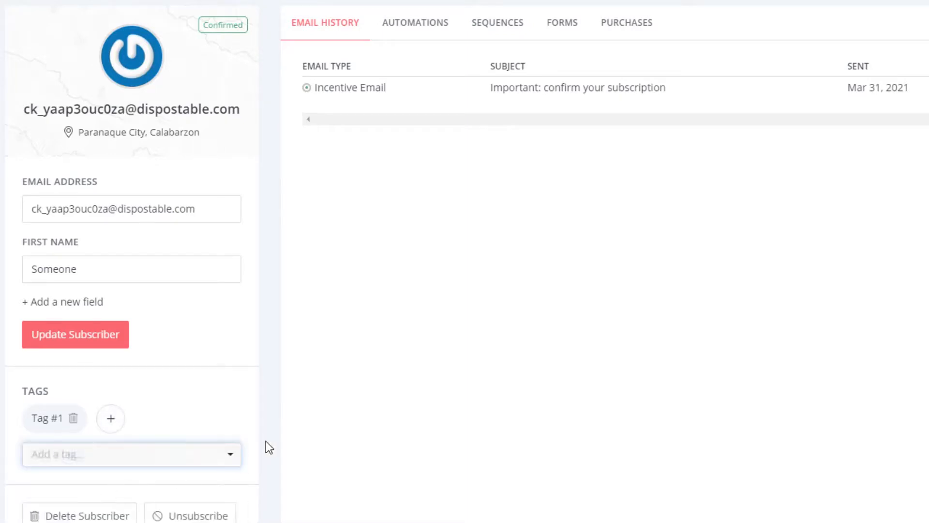